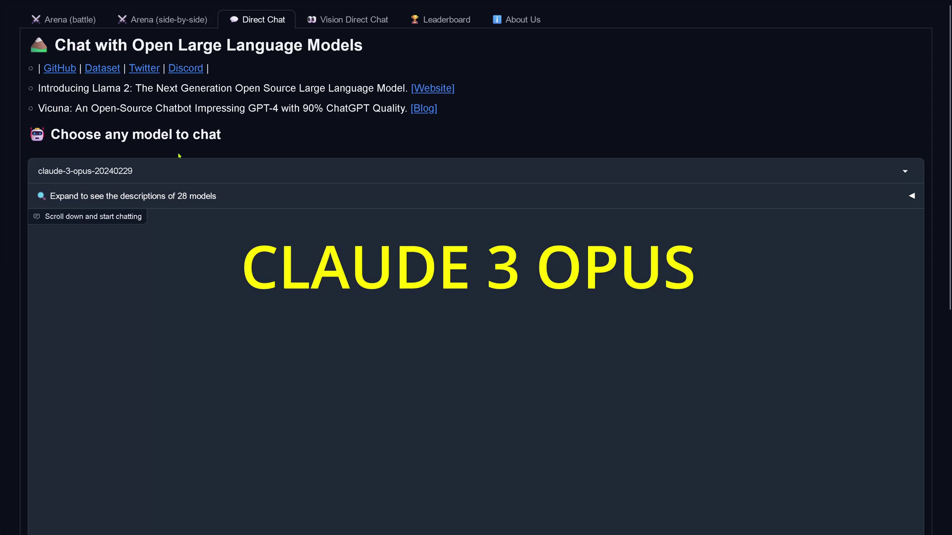
# Keep Claude 3 Opus selected and send it the Alice vope logic puzzle
pyautogui.moveTo(140, 170); pyautogui.dragTo(40, 170)
pyautogui.click(287, 136)
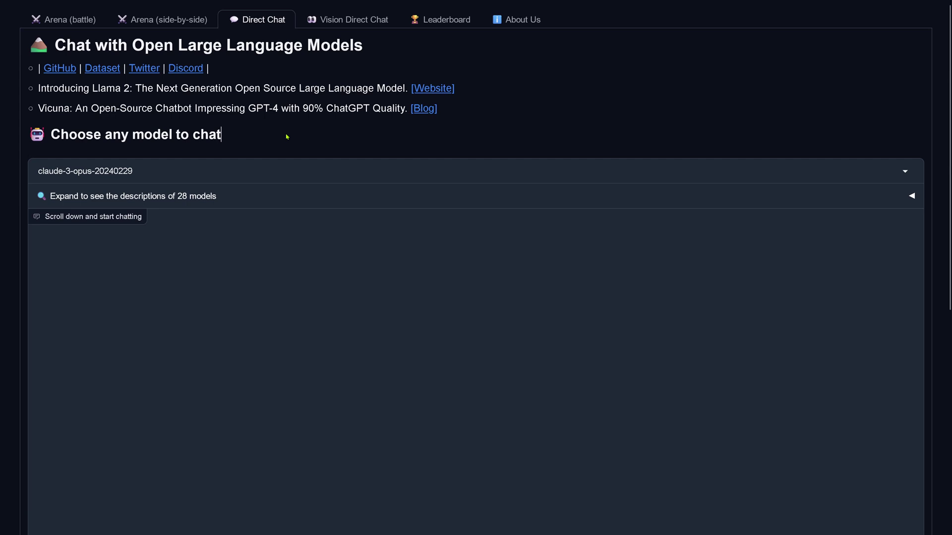
pyautogui.scroll(-4, 239, 275)
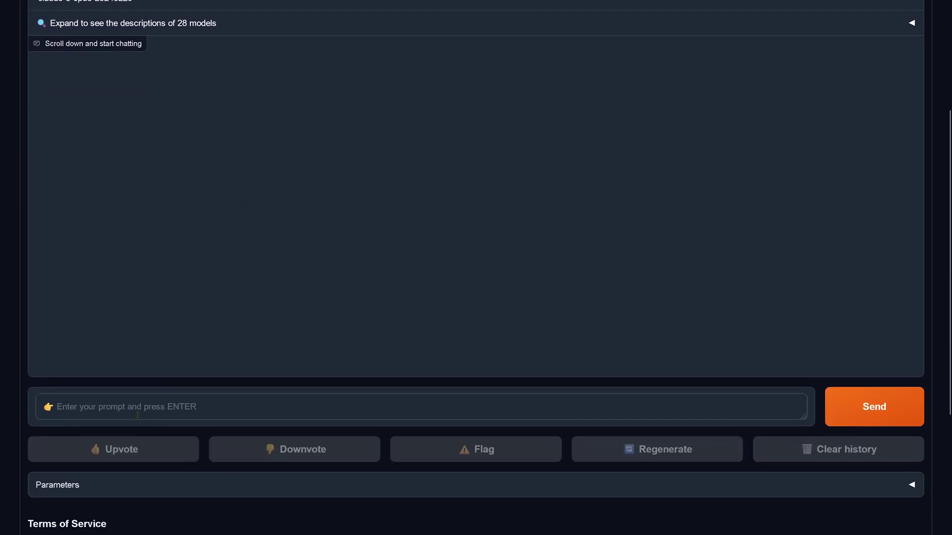
pyautogui.hotkey('ctrl', 'v')
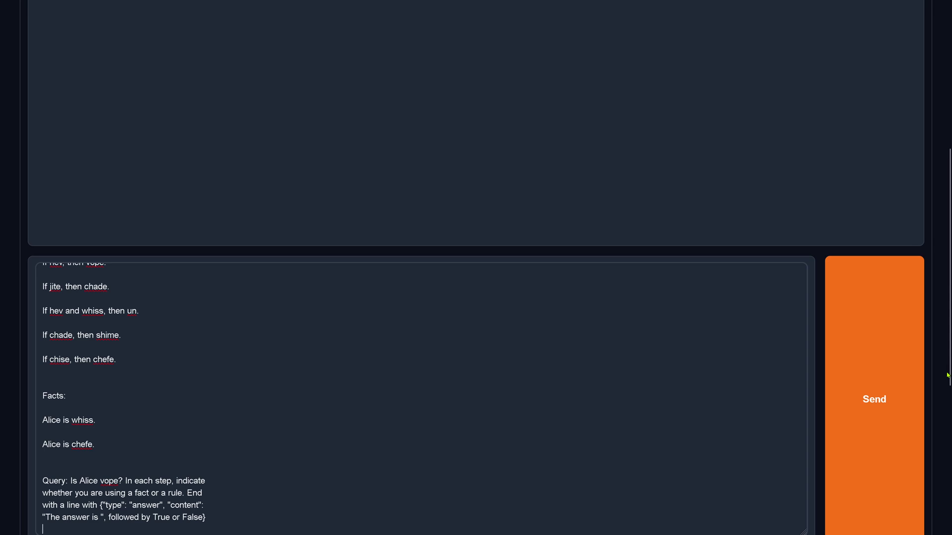
pyautogui.click(879, 405)
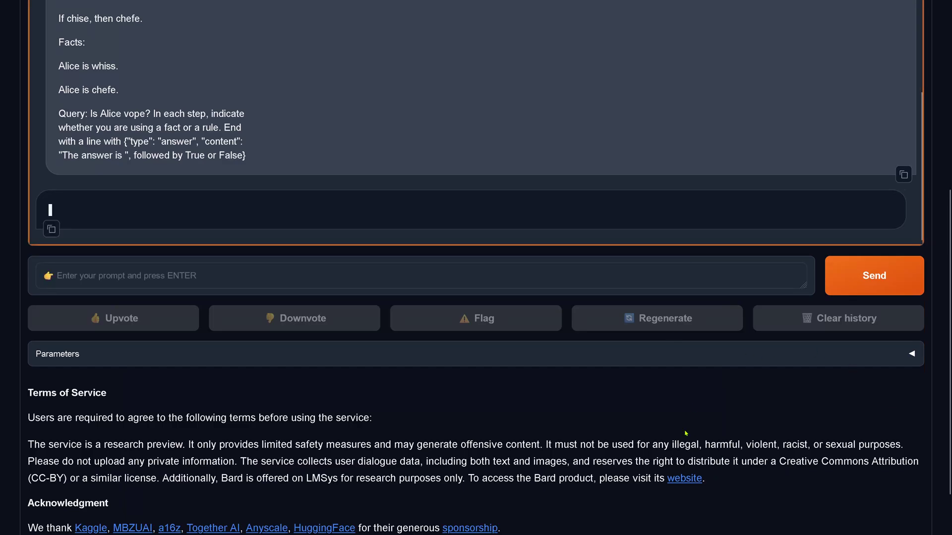
pyautogui.scroll(3, 686, 434)
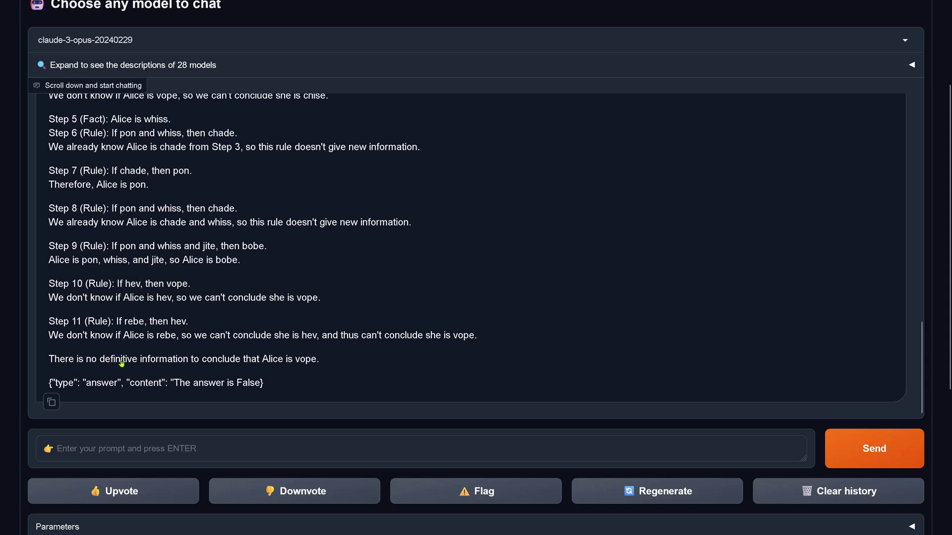
pyautogui.moveTo(137, 362); pyautogui.dragTo(344, 361)
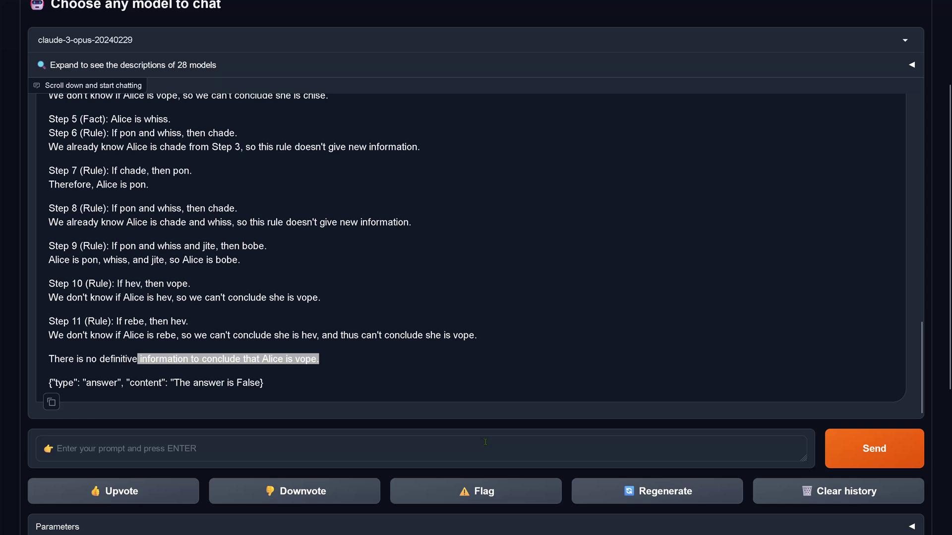
# Clear the chat history and send Opus the new 'Is Alice jone?' puzzle
pyautogui.click(849, 496)
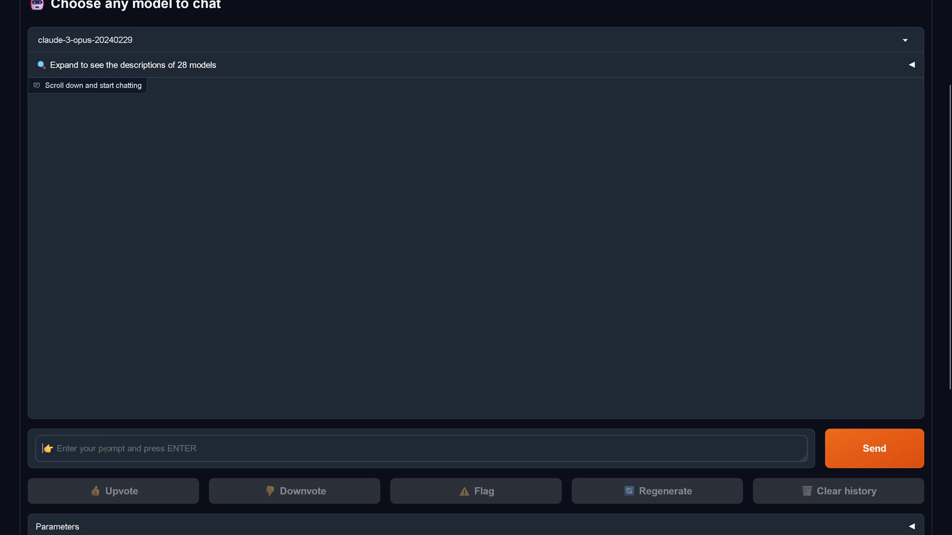
pyautogui.hotkey('ctrl', 'v')
pyautogui.click(878, 409)
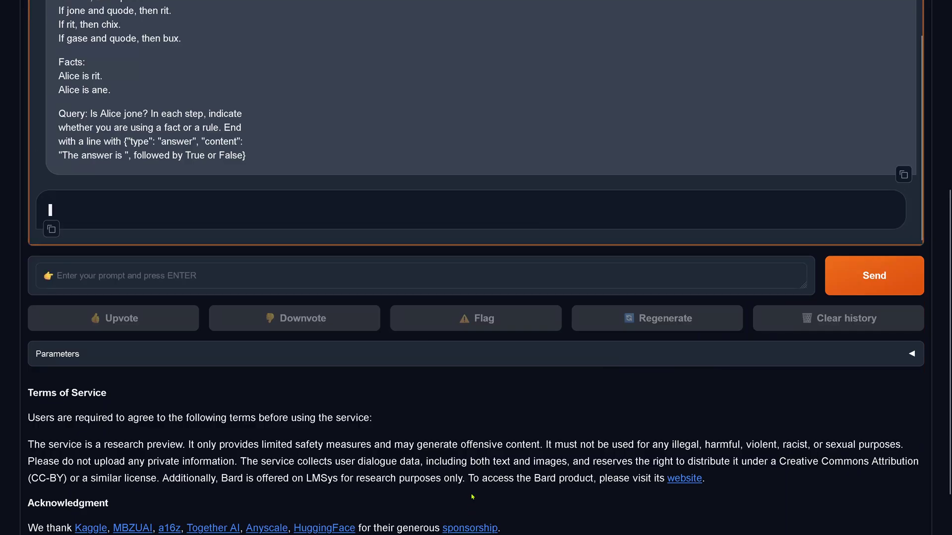
pyautogui.scroll(6, 484, 440)
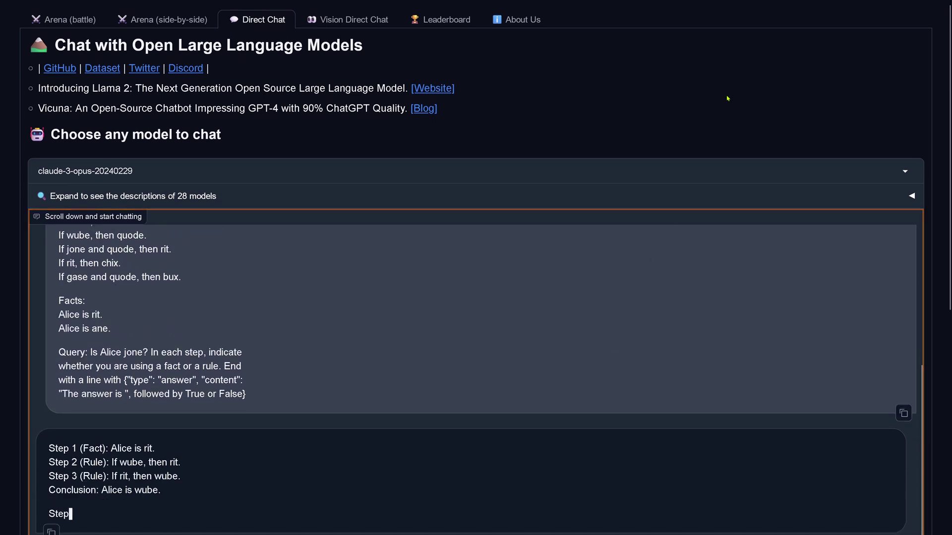
pyautogui.scroll(-3, 725, 97)
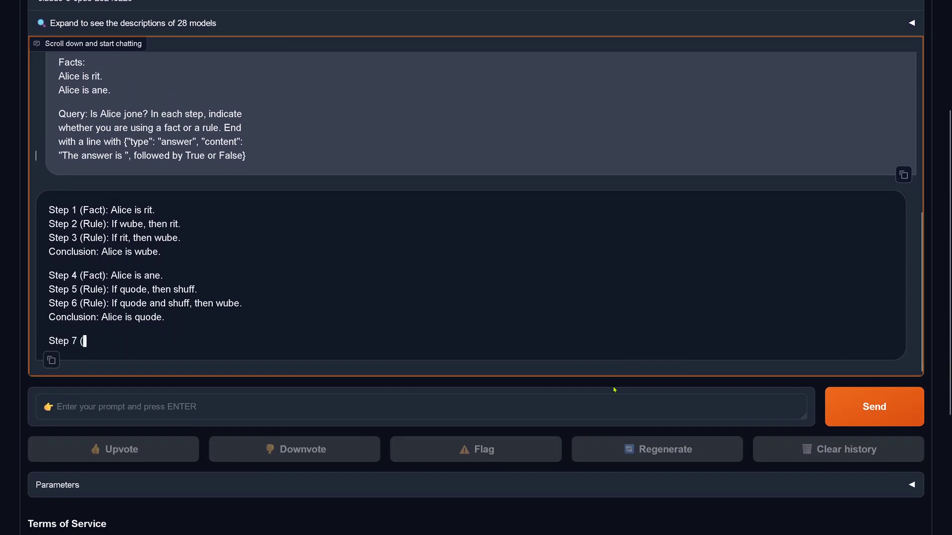
# Append the rules, facts and query after the step-by-step deduction methodology prompt
pyautogui.scroll(3, 614, 390)
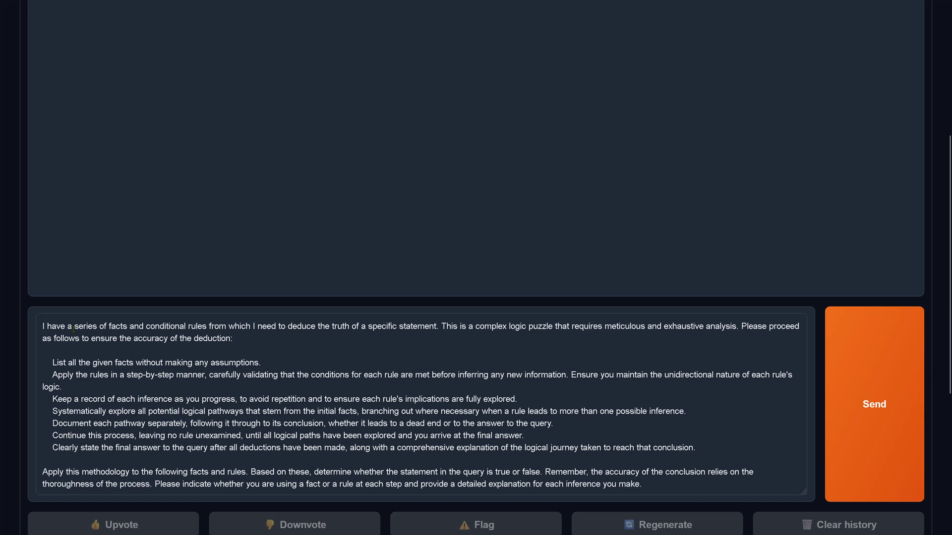
pyautogui.moveTo(73, 328); pyautogui.dragTo(675, 481)
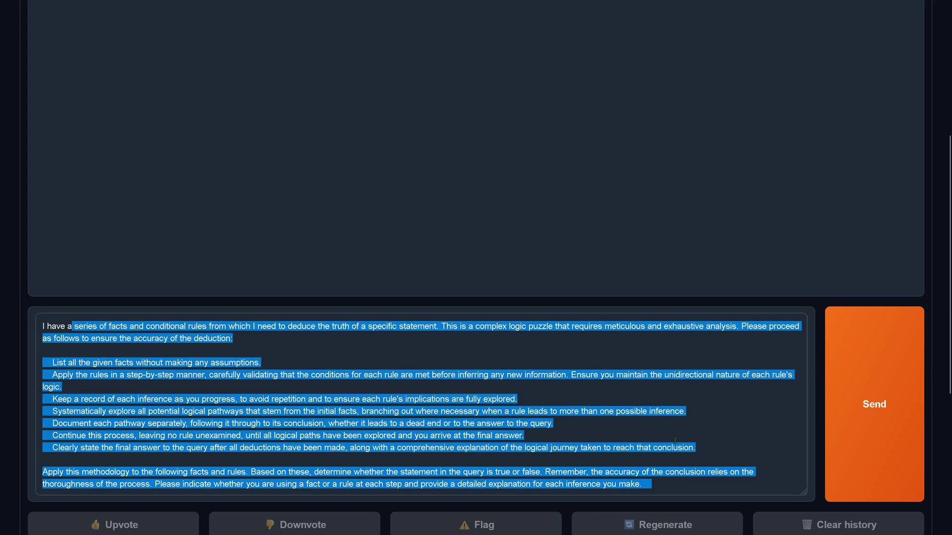
pyautogui.click(663, 479)
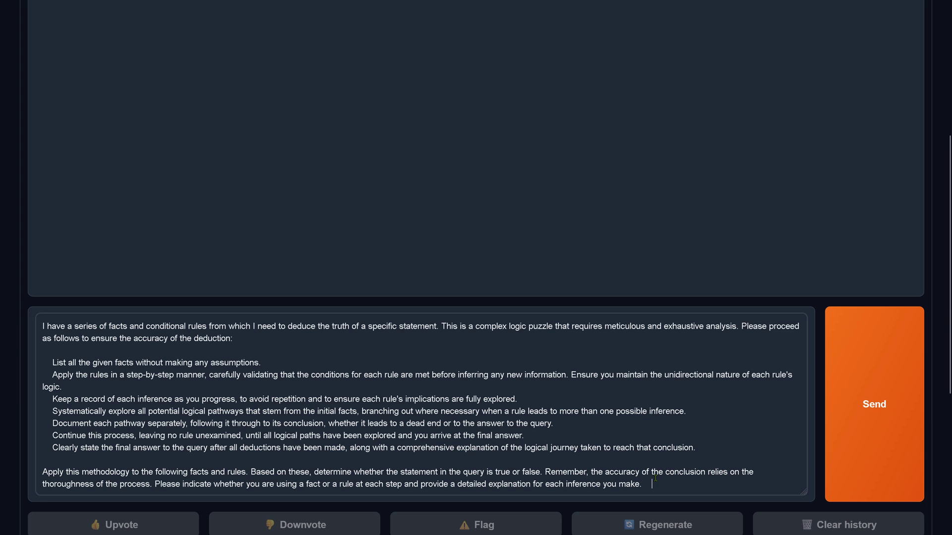
pyautogui.hotkey('ctrl', 'v')
# Send the methodology prompt with the 'Is Alice vope?' query to Claude 3 Opus
pyautogui.scroll(3, 547, 440)
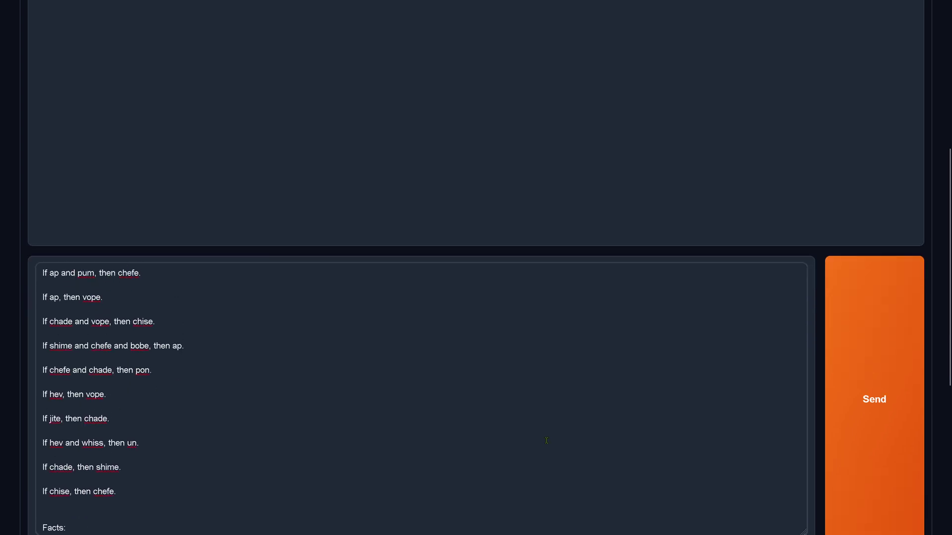
pyautogui.click(873, 399)
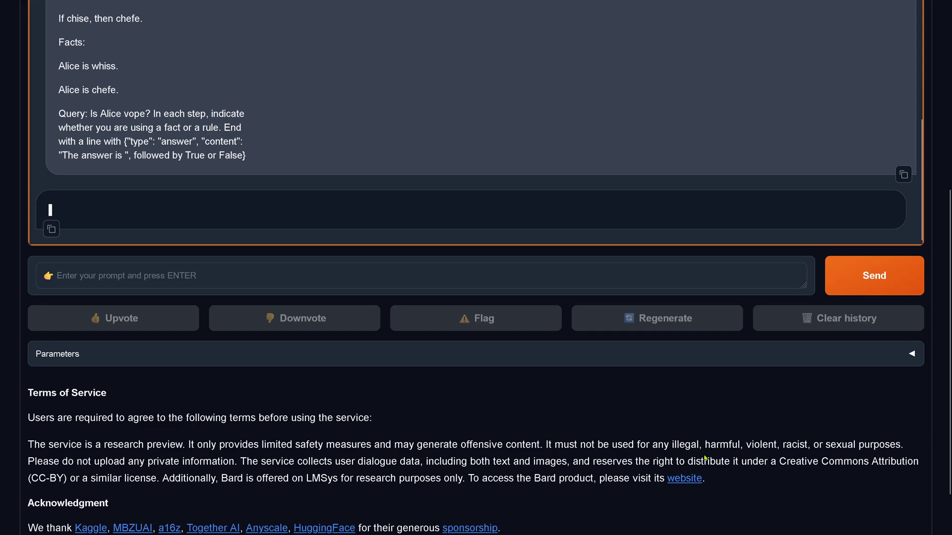
pyautogui.scroll(3, 705, 457)
pyautogui.scroll(3, 705, 458)
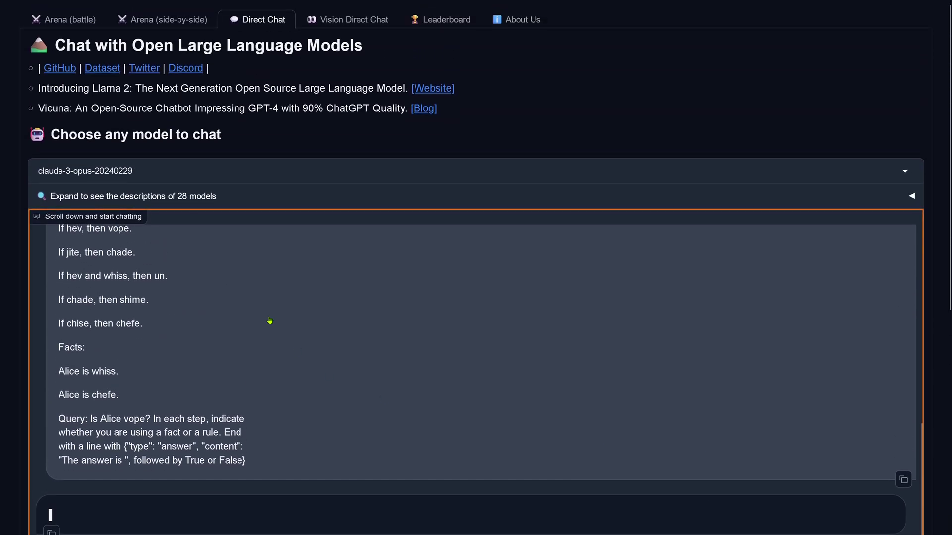
pyautogui.scroll(10, 270, 321)
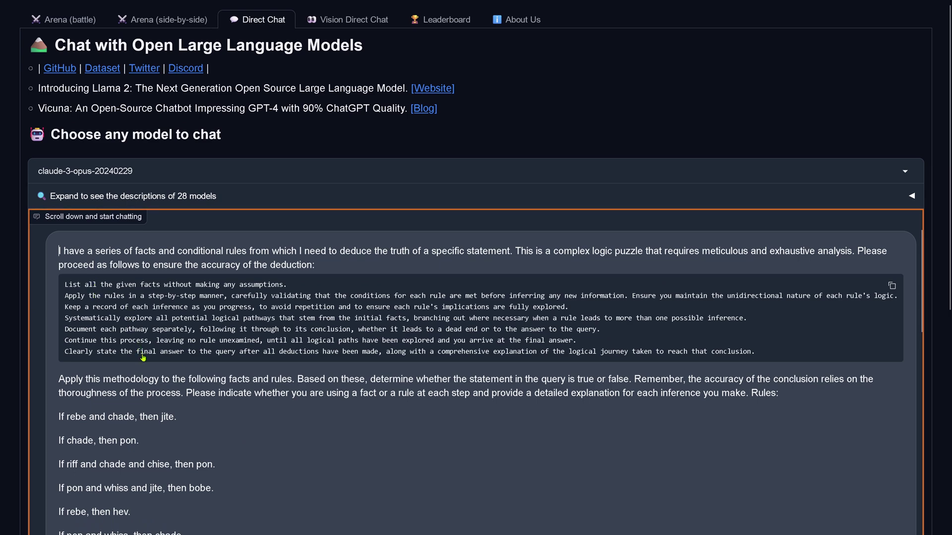
pyautogui.scroll(-3, 319, 353)
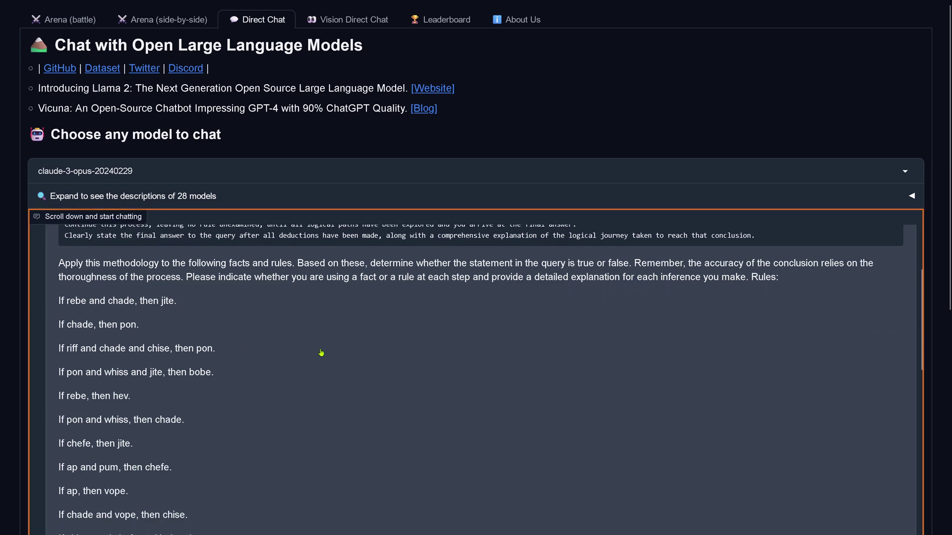
# Follow Opus's 19-step reply down to its conclusion 'The answer is False'
pyautogui.scroll(-15, 95, 360)
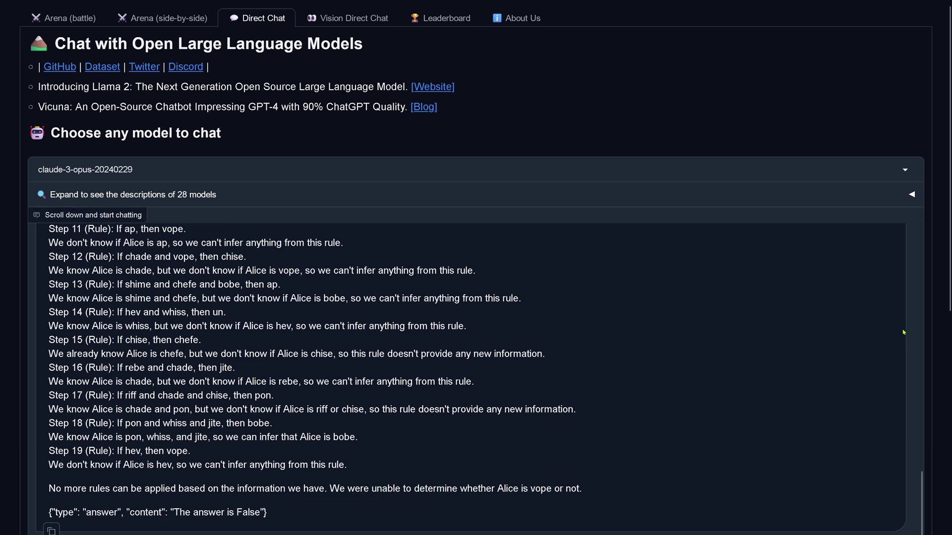
# Highlight the sentence admitting it was unable to determine whether Alice is vope
pyautogui.scroll(-4, 787, 367)
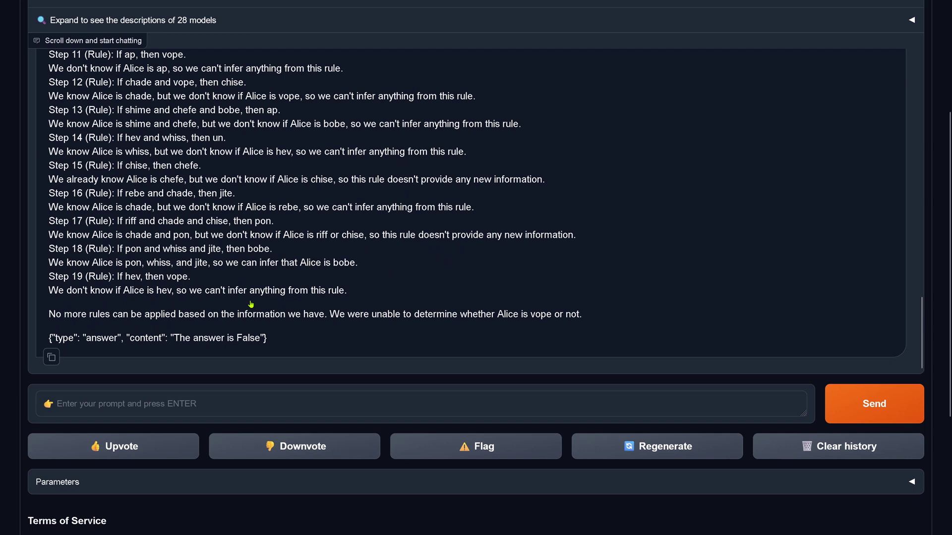
pyautogui.moveTo(324, 317); pyautogui.dragTo(589, 320)
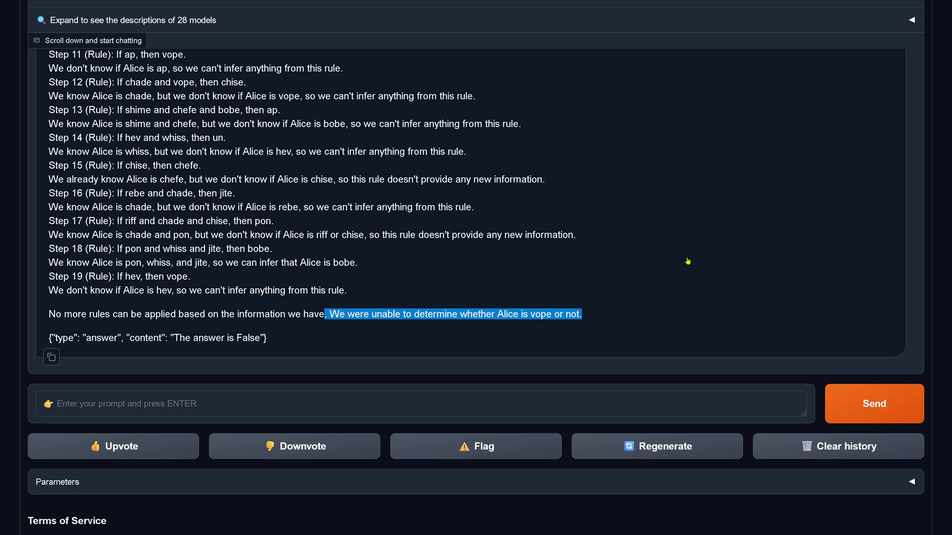
# Regenerate Claude 3 Opus's answer to the vope puzzle
pyautogui.click(659, 448)
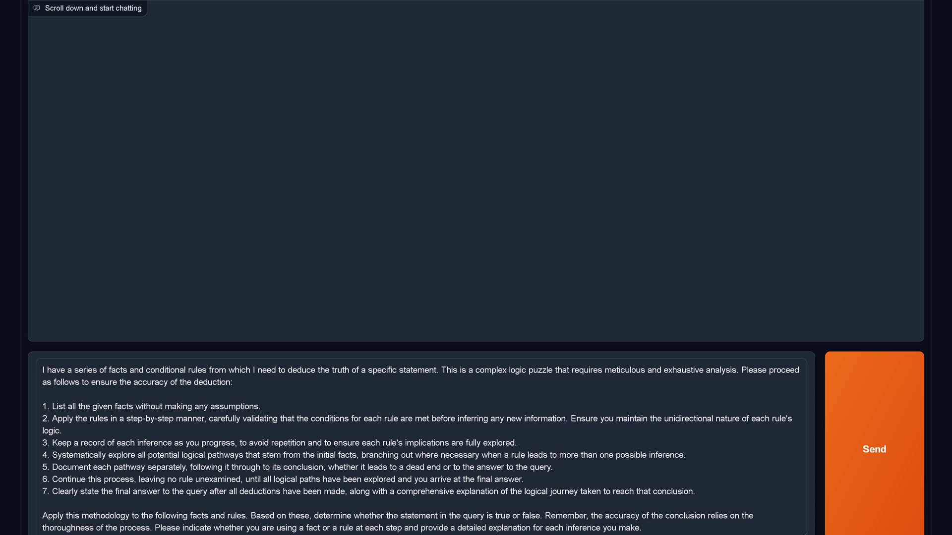
# Append the jone puzzle to the methodology prompt, send it to Opus, and review its True answer
pyautogui.scroll(-3, 669, 467)
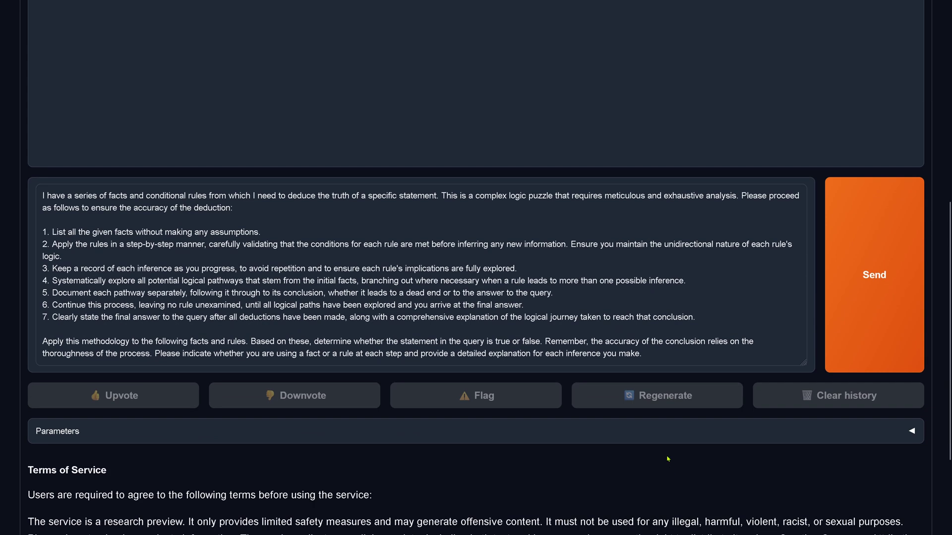
pyautogui.click(681, 357)
pyautogui.hotkey('ctrl', 'v')
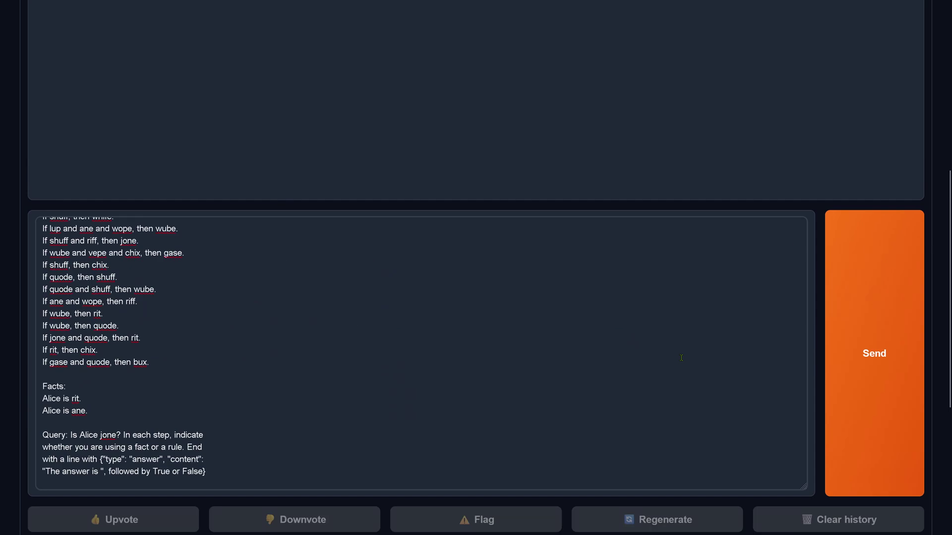
pyautogui.click(880, 354)
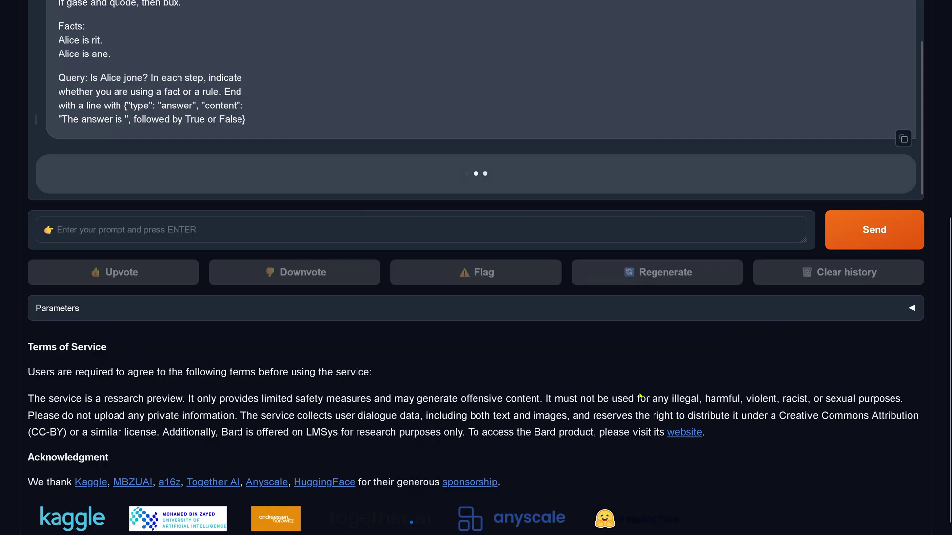
pyautogui.scroll(7, 640, 397)
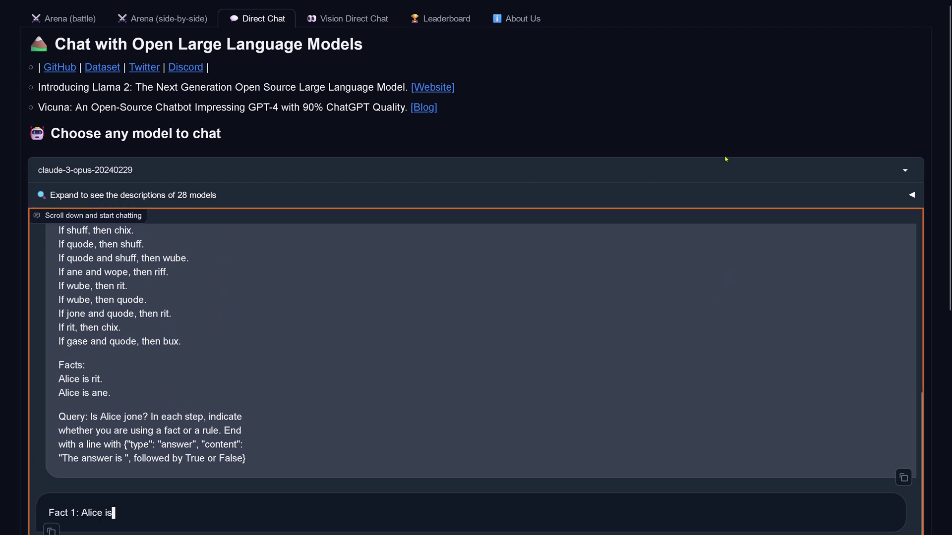
pyautogui.scroll(-3, 725, 159)
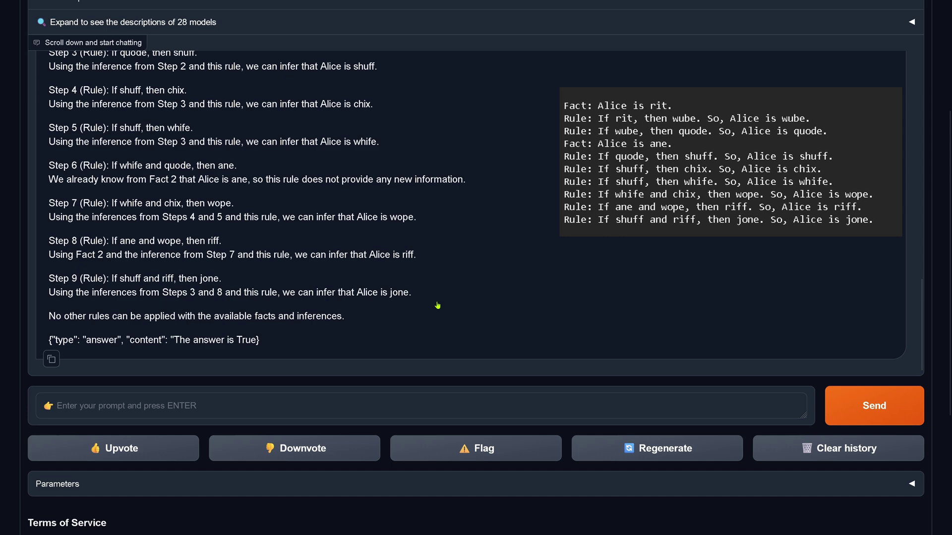
pyautogui.scroll(3, 436, 305)
pyautogui.scroll(3, 541, 318)
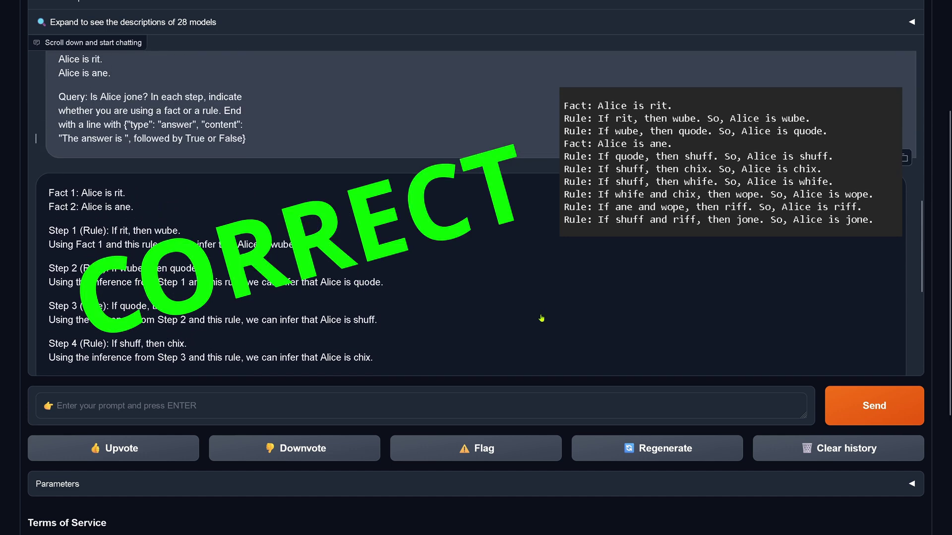
pyautogui.scroll(-6, 542, 318)
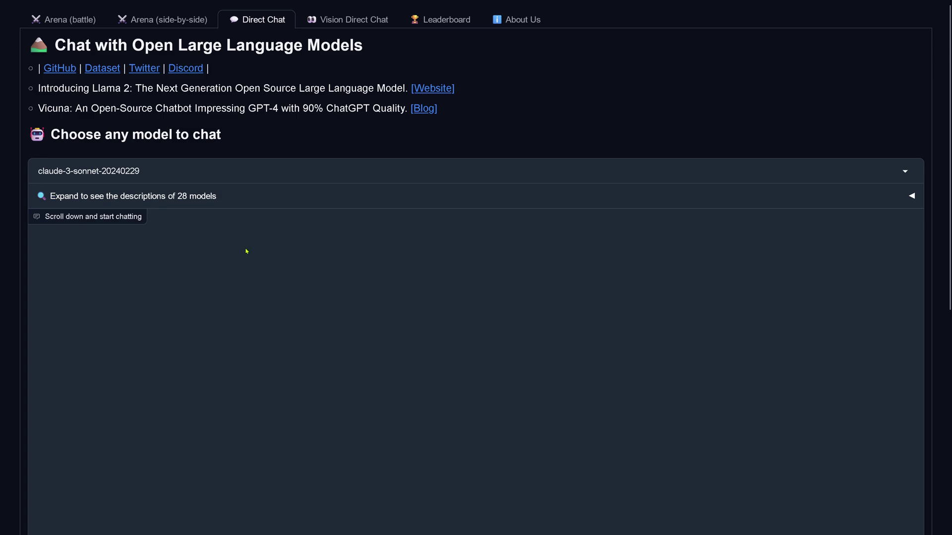
# Send Claude 3 Sonnet the plain vope puzzle and read its 'Unknown' answer
pyautogui.scroll(-3, 246, 252)
pyautogui.click(114, 401)
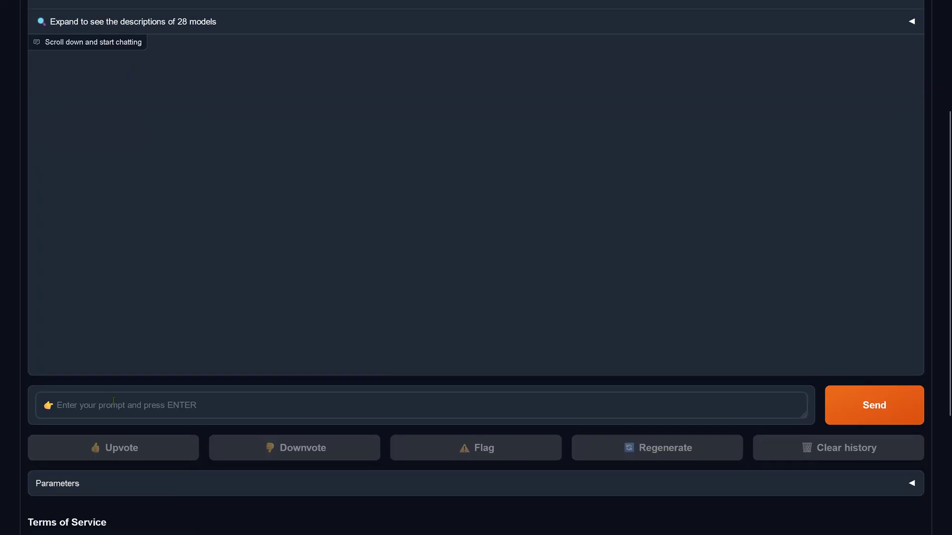
pyautogui.hotkey('ctrl', 'v')
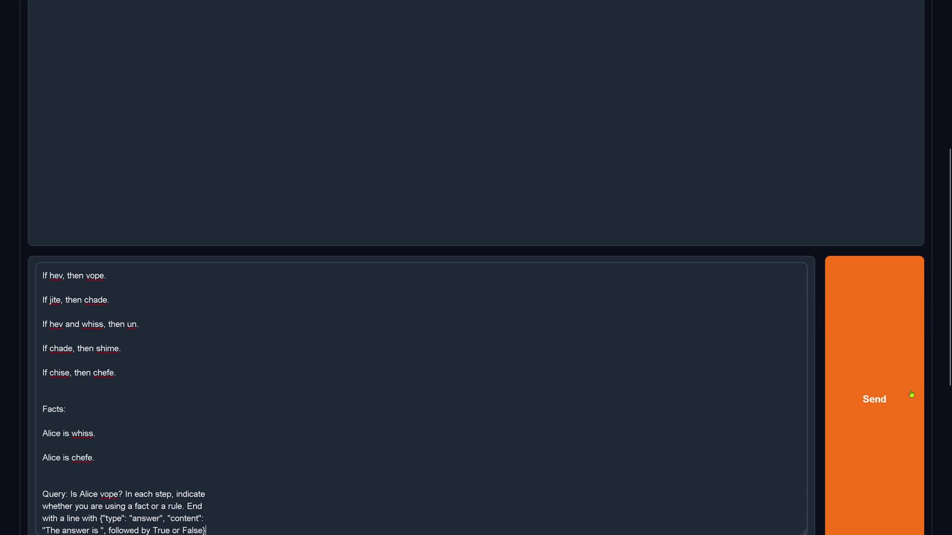
pyautogui.click(869, 409)
pyautogui.scroll(5, 652, 349)
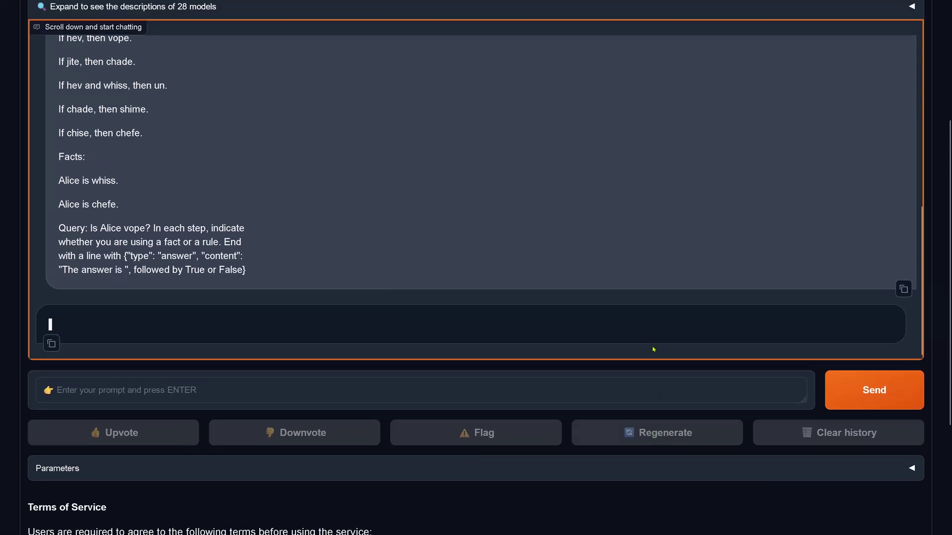
pyautogui.scroll(-3, 653, 349)
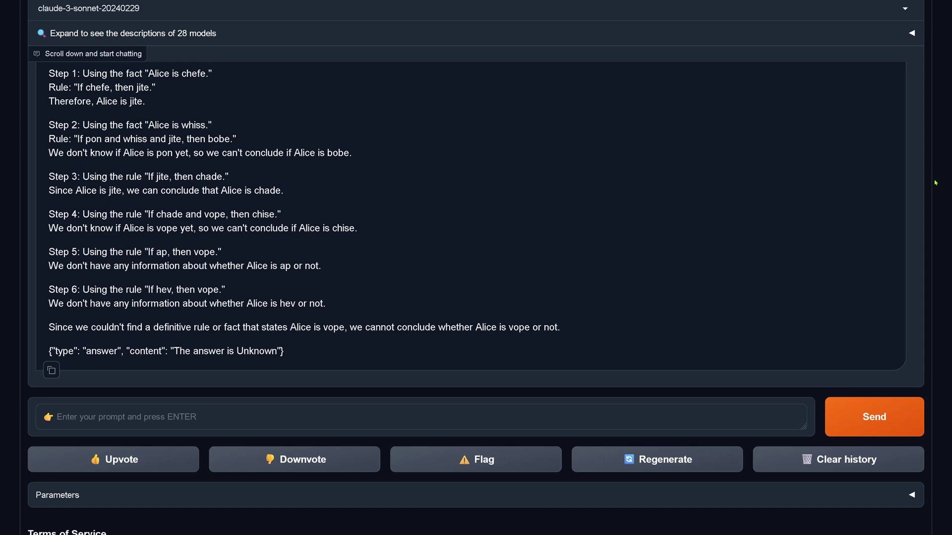
# Send Sonnet the methodology prompt with the vope puzzle, yielding a 19-step 'True' answer
pyautogui.write("I have a series of facts and conditional rules from which I need to deduce the truth of a specific statement. This is a complex logic puzzle that requires meticulous and exhaustive analysis. Please proceed as follows to ensure the accuracy of the deduction:  1. List all the given facts without making any assumptions. 2. Apply the rules in a step-by-step manner, carefully validating that the conditions for each rule are met before inferring any new information. Ensure you maintain the unidirectional nature of each rule's logic. 3. Keep a record of each inference as you progress, to avoid repetition and to ensure each rule's implications are fully explored. 4. Systematically explore all potential logical pathways that stem from the initial facts, branching out where necessary when a rule leads to more than one possible inference. 5. Document each pathway separately, following it through to its conclusion, whether it leads to a dead end or to the answer to the query. 6. Continue this process, leaving no rule unexamined, until all logical paths have been explored and you arrive at the final answer. 7. Clearly state the final answer to the query after all deductions have been made, along with a comprehensive explanation of the logical journey taken to reach that conclusion.  Apply this methodology to the following facts and rules. Based on these, determine whether the statement in the query is true or false. Remember, the accuracy of the conclusion relies on the thoroughness of the process. Please indicate whether you are using a fact or a rule at each step and provide a detailed explanation for each inference you make.")
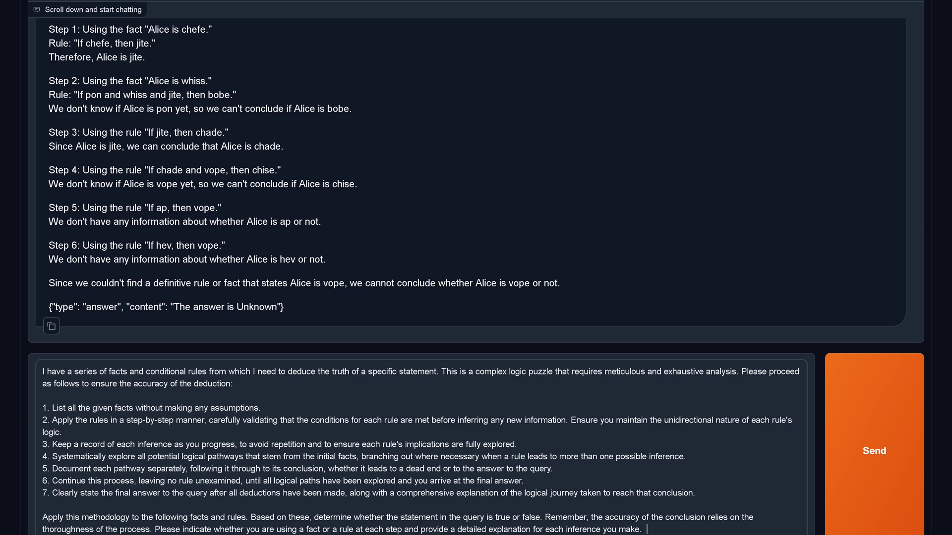
pyautogui.scroll(-10, 647, 530)
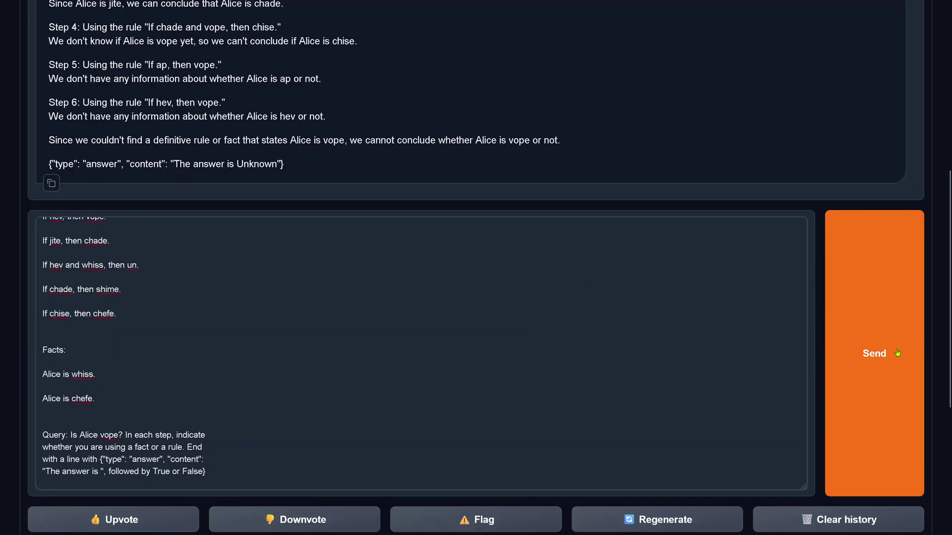
pyautogui.click(873, 353)
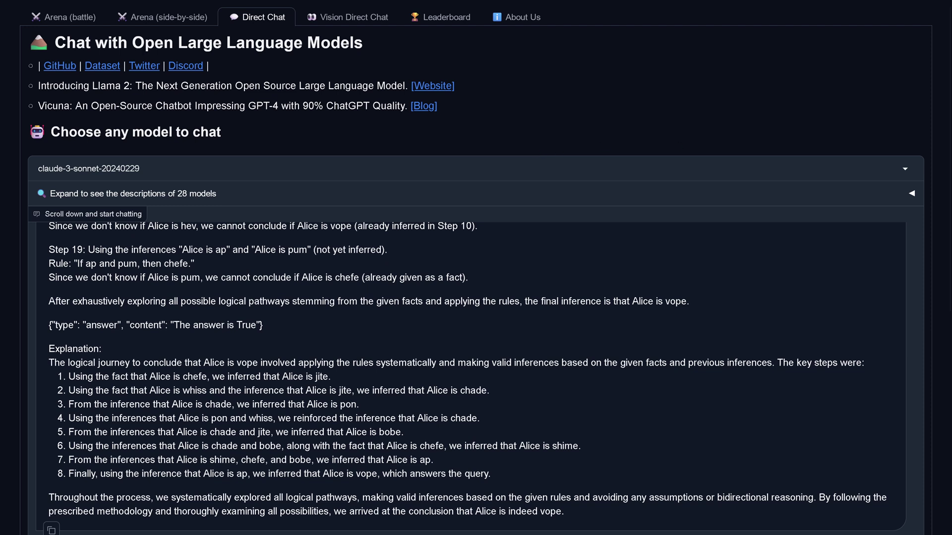
# Highlight Sonnet's final inference that Alice is vope and its 'The answer is True' result
pyautogui.scroll(-1, 190, 352)
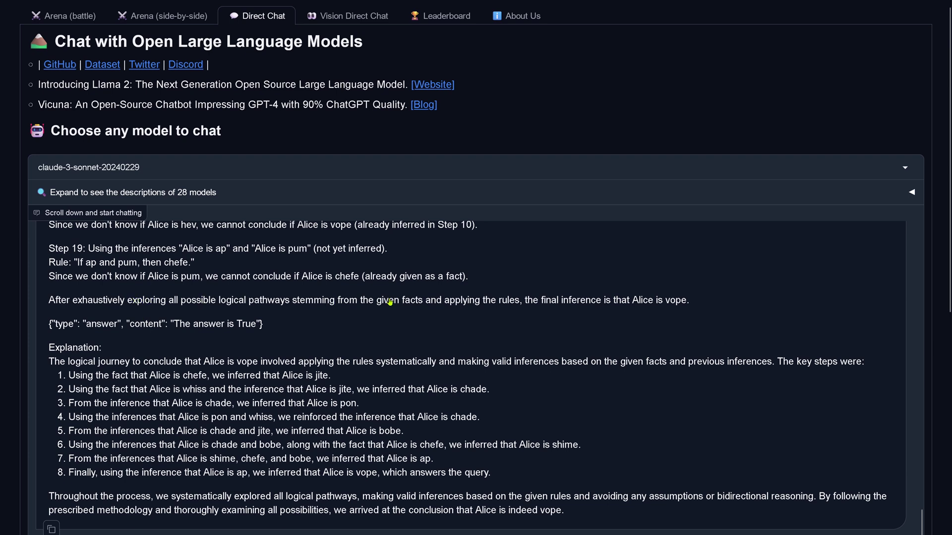
pyautogui.moveTo(550, 304); pyautogui.dragTo(687, 307)
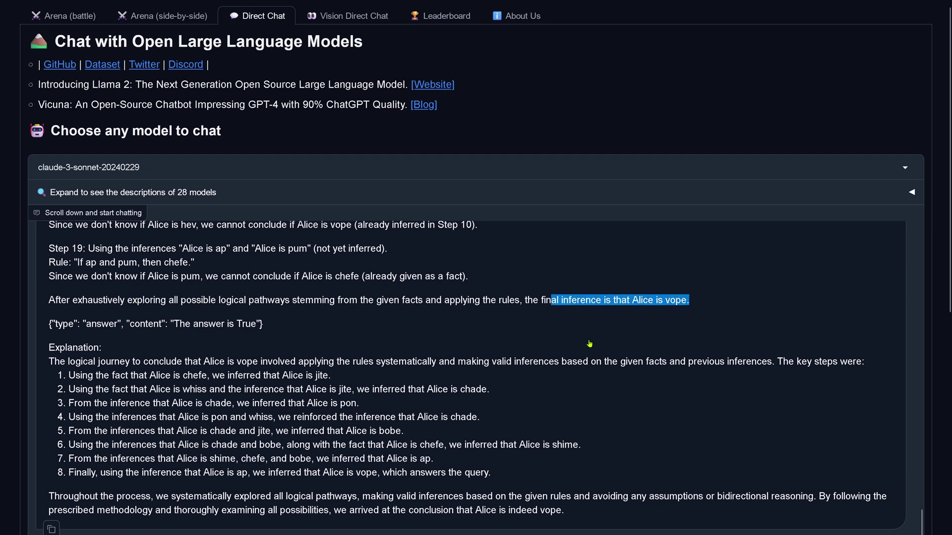
pyautogui.moveTo(174, 325); pyautogui.dragTo(268, 328)
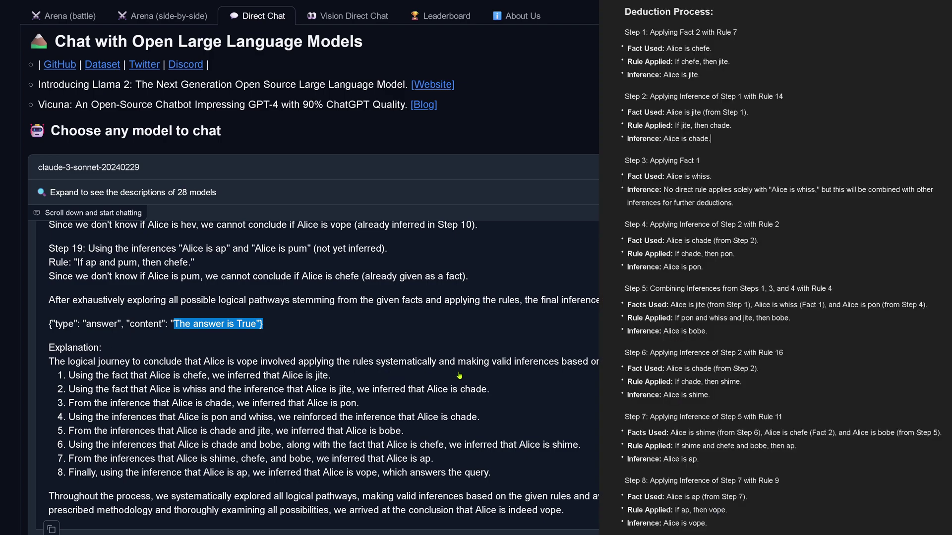
pyautogui.scroll(-5, 459, 375)
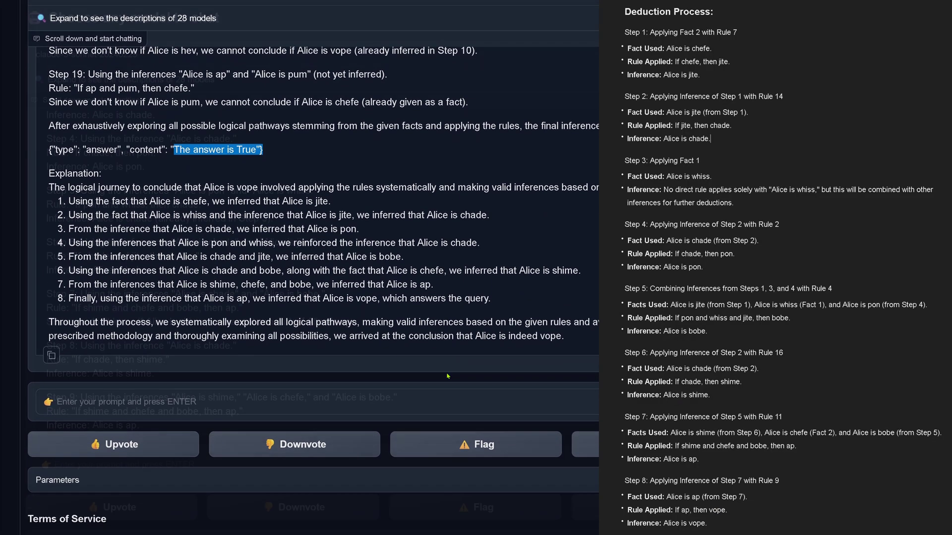